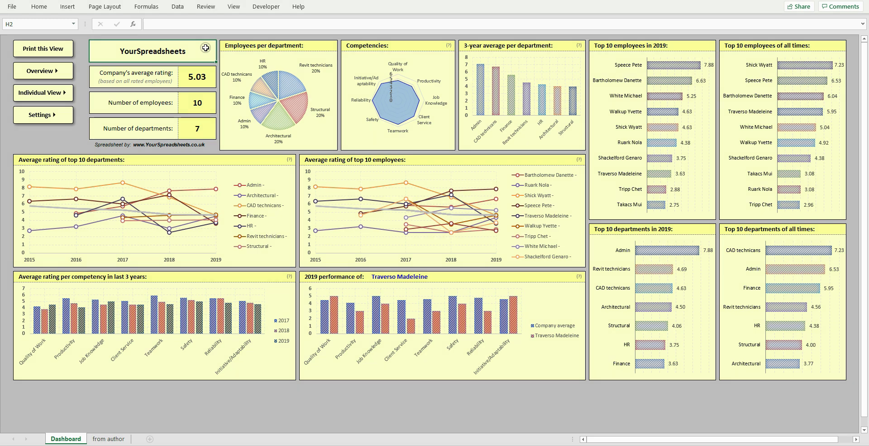
- Highlight the company average rating and the employees-per-department, competencies and 3-year average charts
click(207, 72)
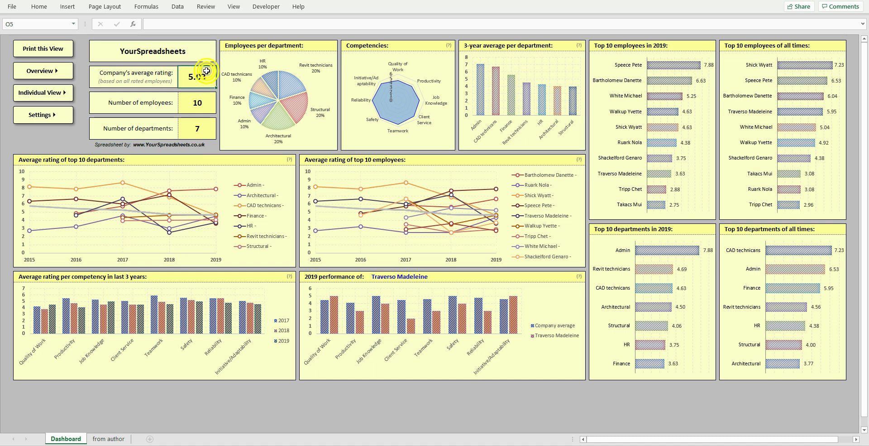
drag(278, 43, 301, 145)
drag(387, 43, 441, 137)
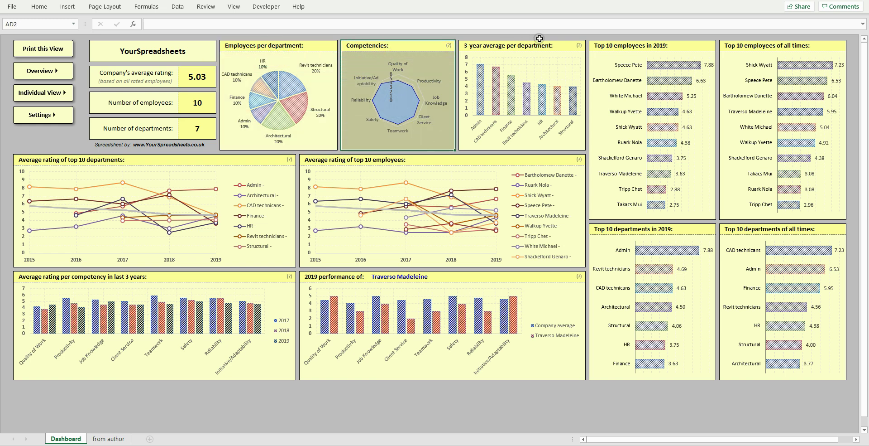
drag(554, 42, 566, 144)
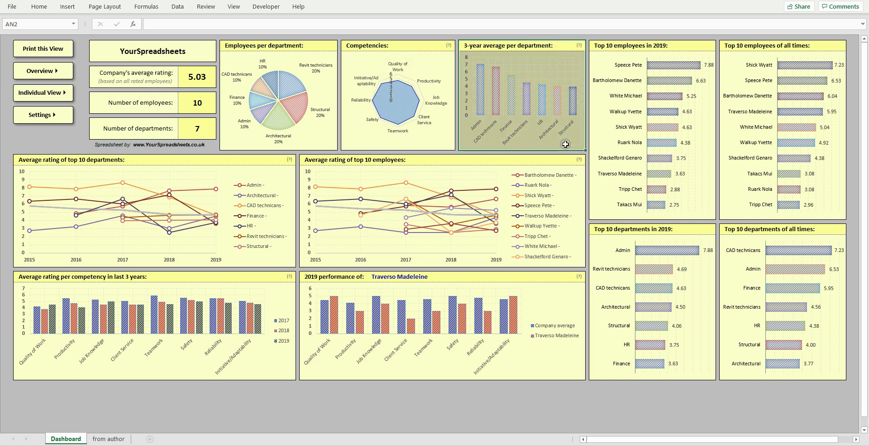
click(560, 44)
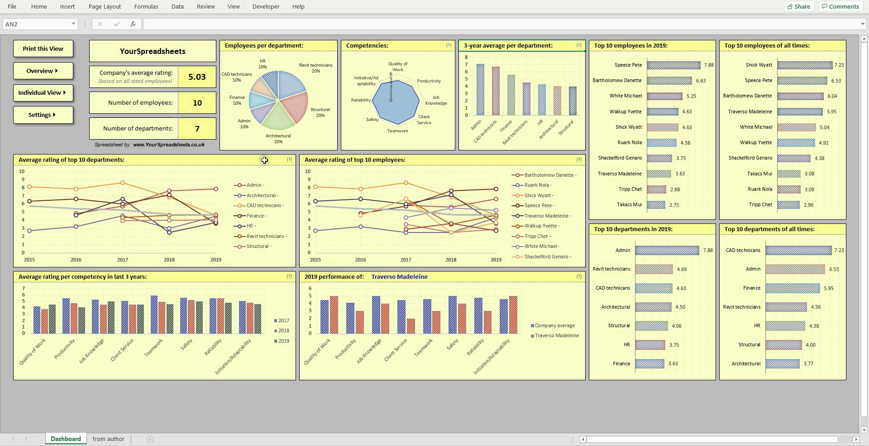
- Highlight the top-10 department and employee charts, the per-competency rating chart and the 2019 performance chart
mouse_move(265, 159)
mouse_down()
mouse_move(295, 264)
mouse_move(318, 261)
mouse_up()
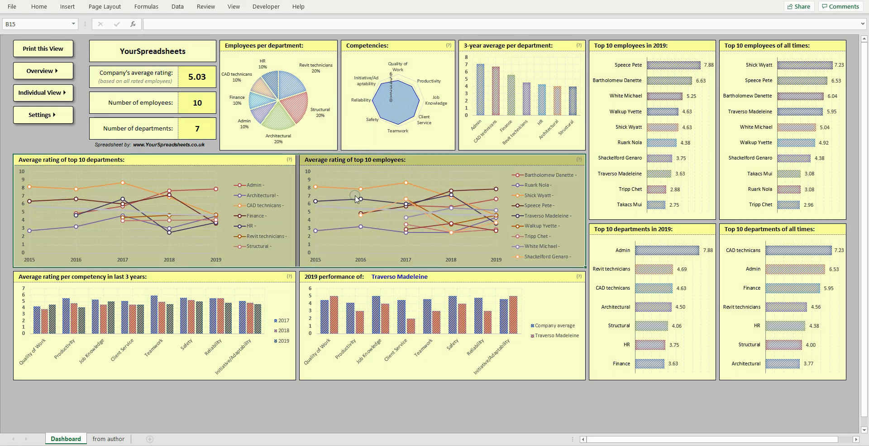
click(239, 159)
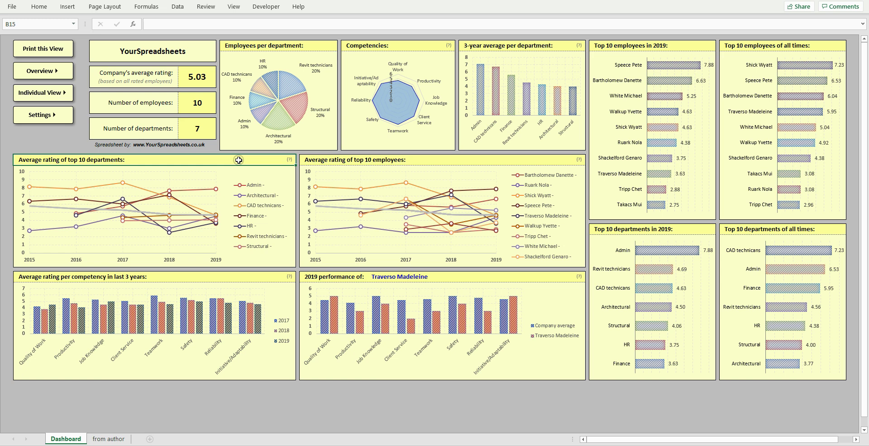
mouse_move(685, 44)
mouse_down()
mouse_move(735, 47)
mouse_move(735, 211)
mouse_move(727, 220)
mouse_move(724, 279)
mouse_move(741, 373)
mouse_up()
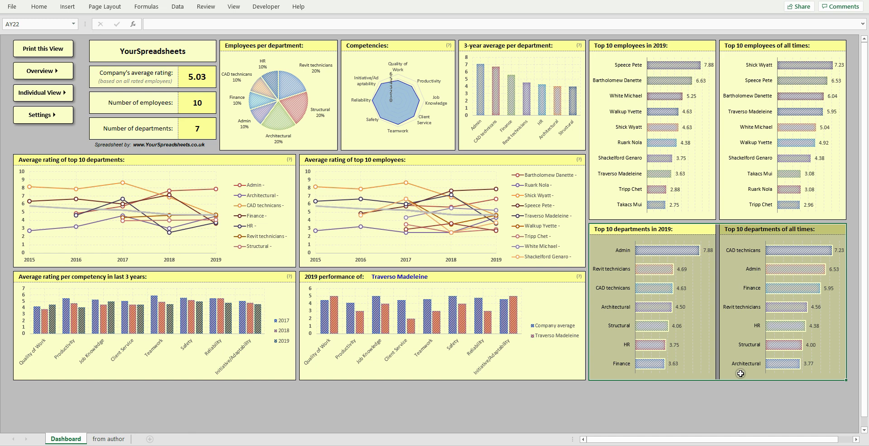
click(698, 230)
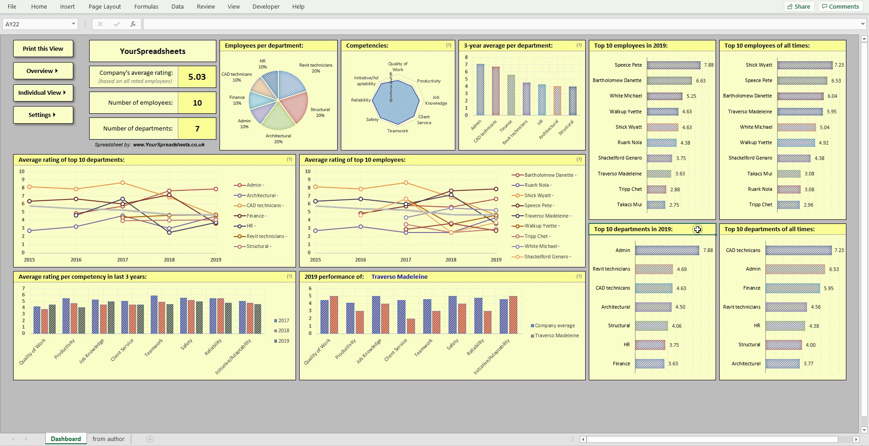
drag(258, 270, 268, 372)
click(276, 278)
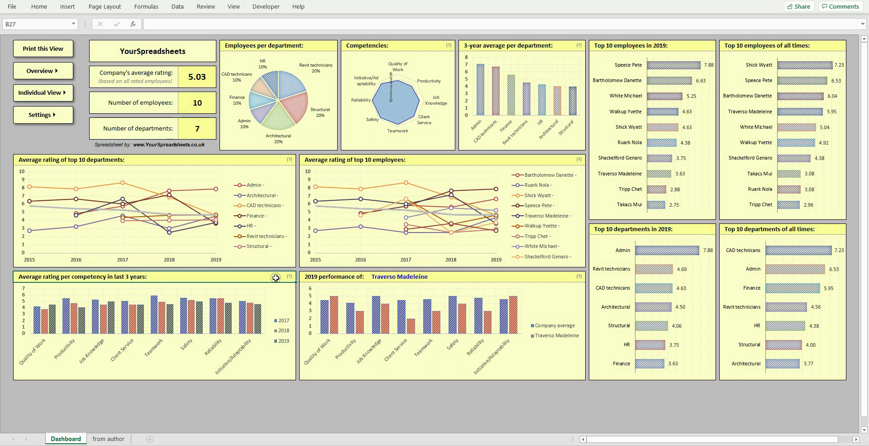
mouse_move(276, 278)
mouse_down()
mouse_move(399, 365)
mouse_move(579, 371)
mouse_up()
click(528, 277)
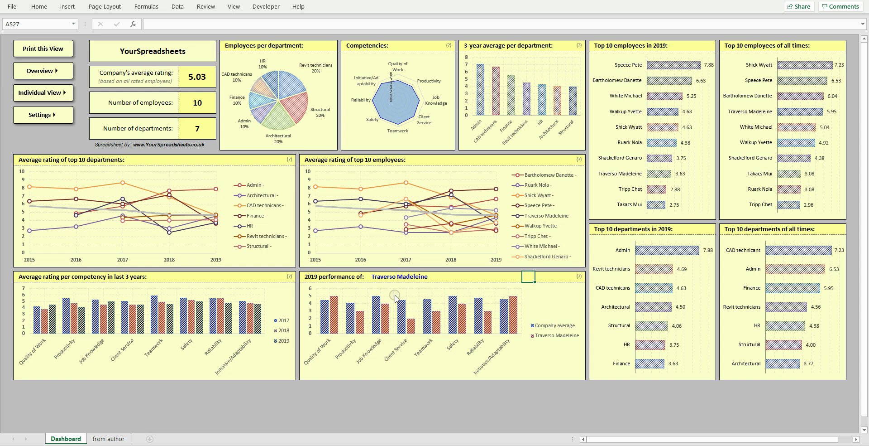
- Switch the 2019 performance chart to another employee, then back to the original one
click(406, 281)
key(alt+Down)
click(401, 301)
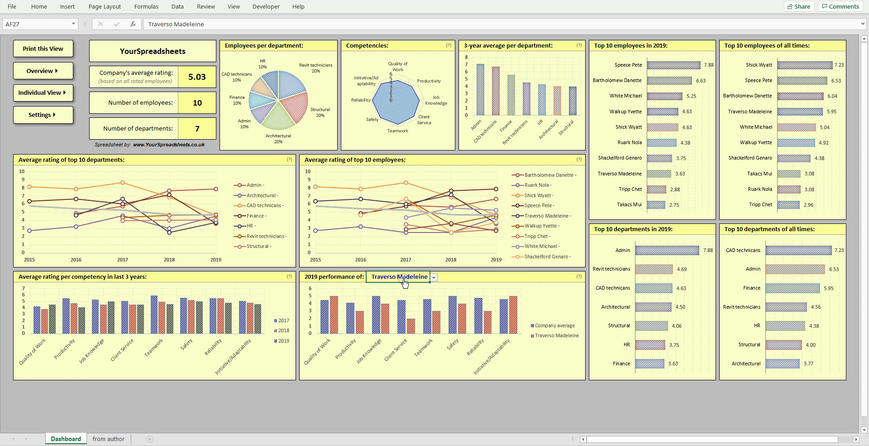
key(alt+Down)
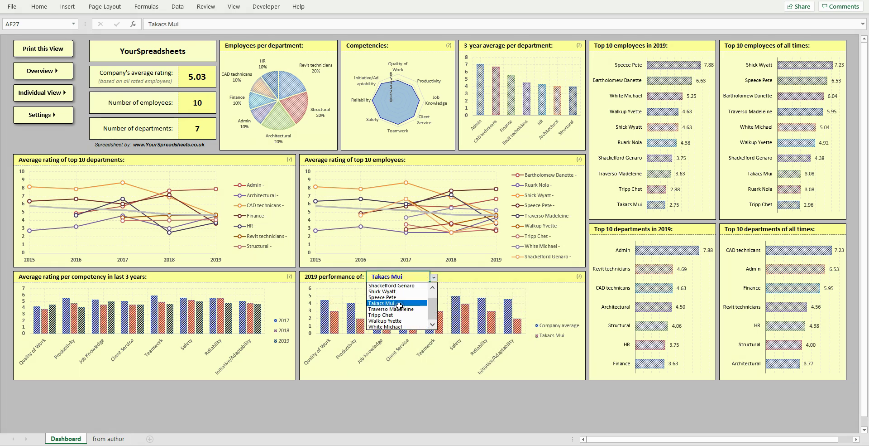
click(400, 311)
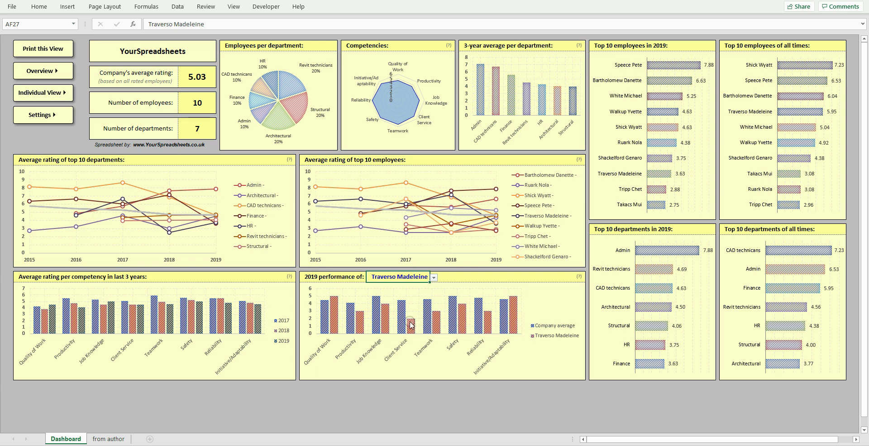
mouse_move(411, 324)
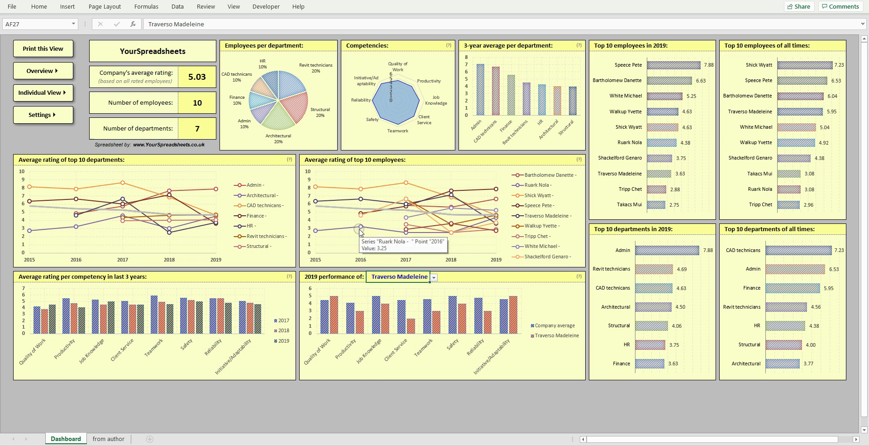
click(441, 160)
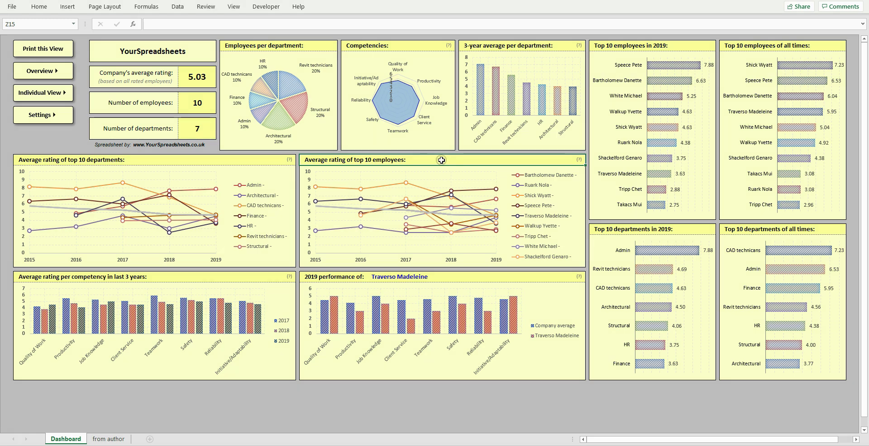
- On the Overview sheet, filter Department to Architectural, then set it back to Show all
click(69, 68)
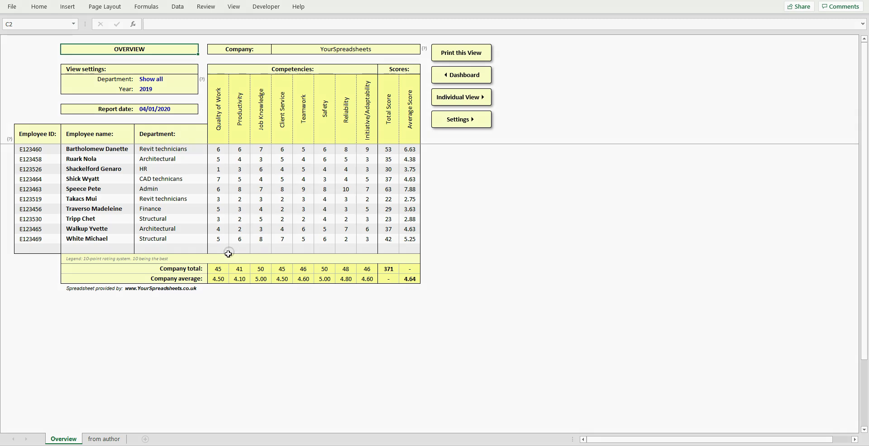
click(172, 80)
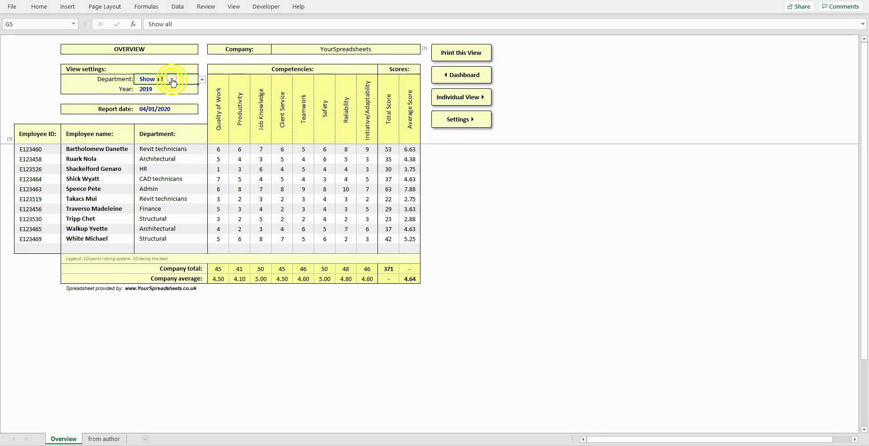
key(alt+Down)
click(157, 99)
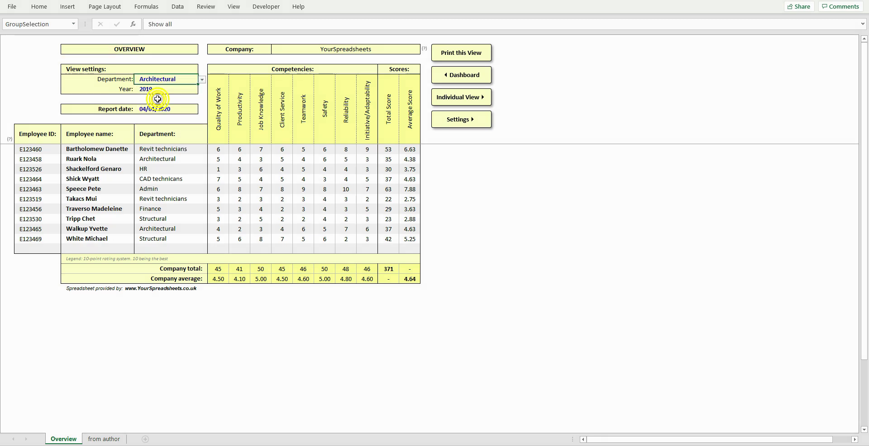
key(alt+Down)
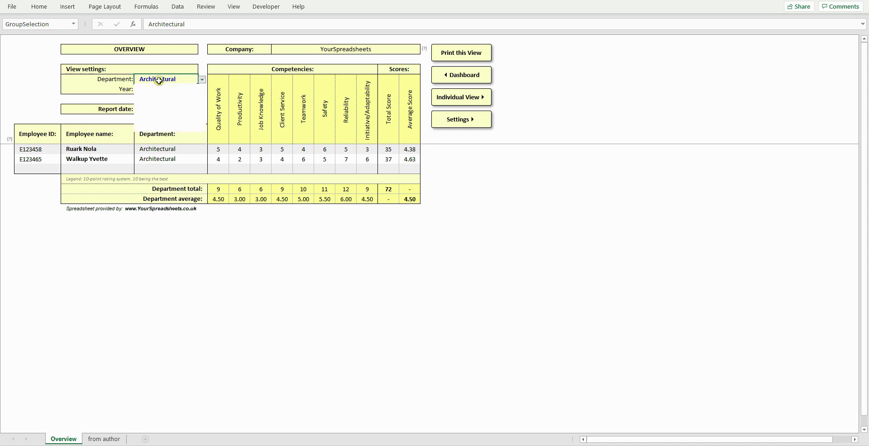
click(179, 86)
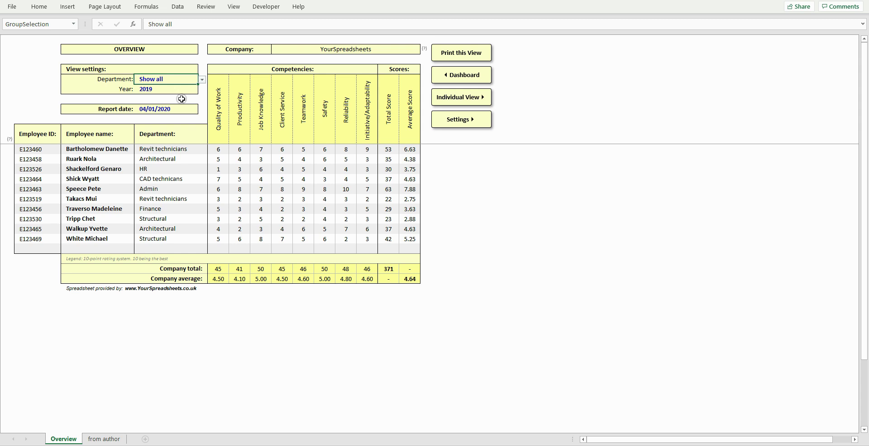
click(102, 159)
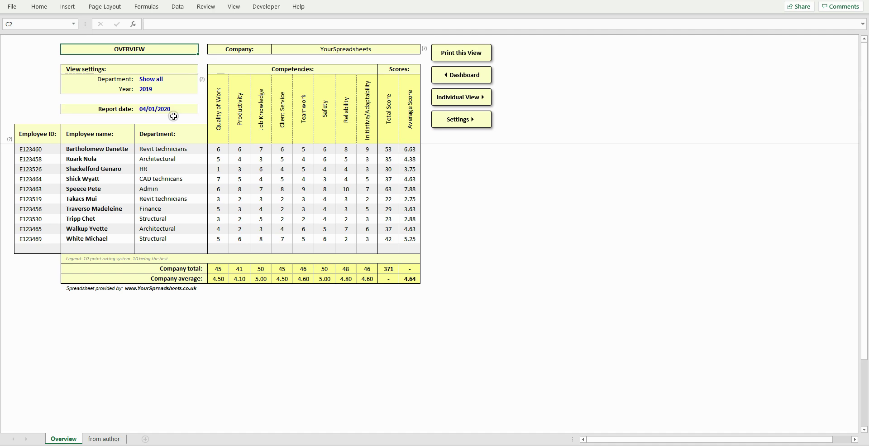
- Open the Individual view and set the review year to 2020
click(448, 97)
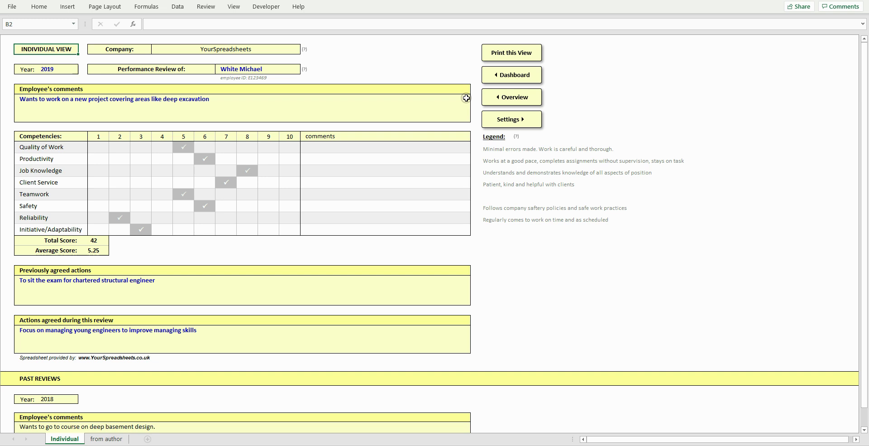
click(68, 69)
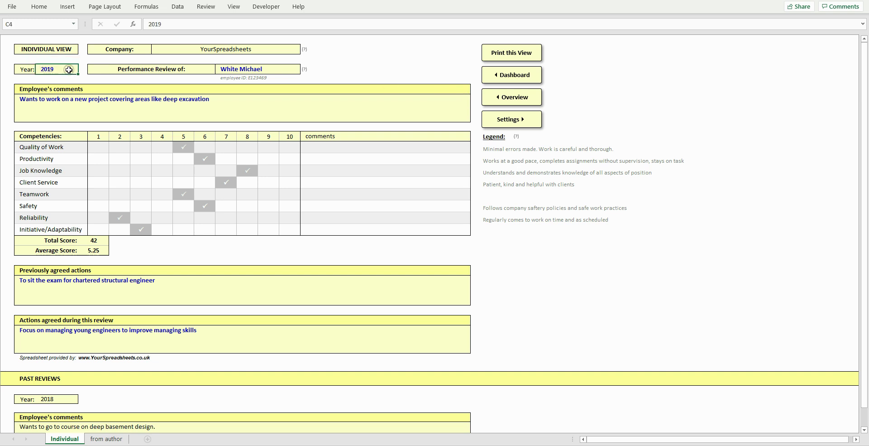
text(2020)
key(Tab)
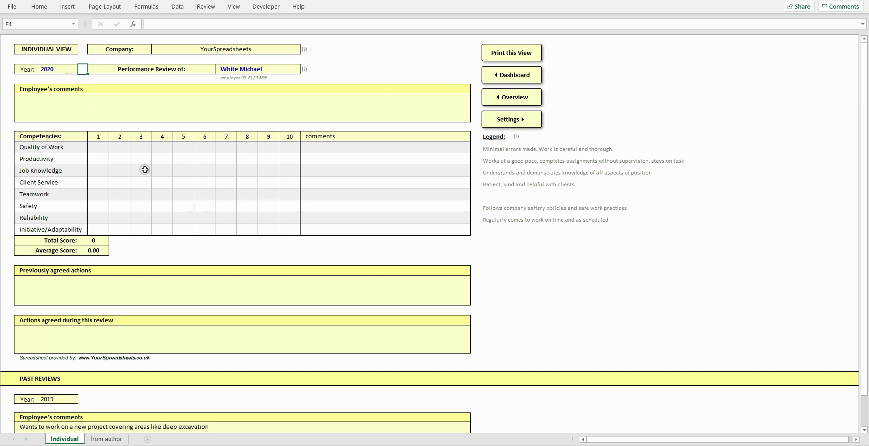
- Rate Productivity 6, Job Knowledge 5, Client Service 7 and Teamwork 6
click(141, 159)
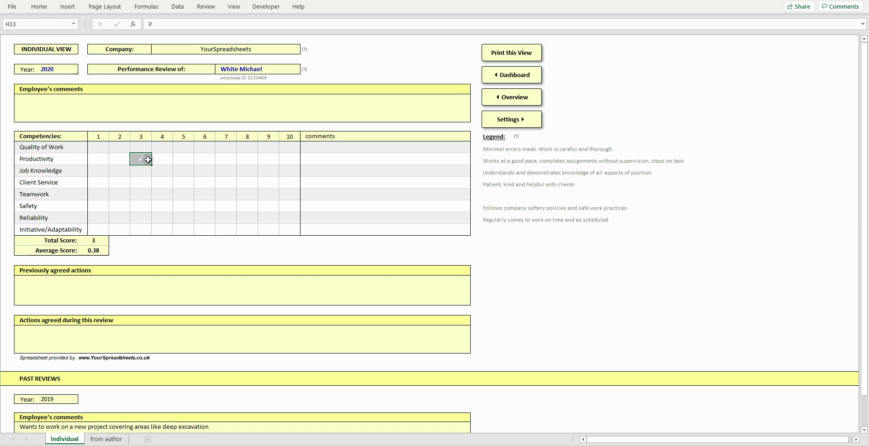
key(Delete)
click(204, 161)
click(181, 170)
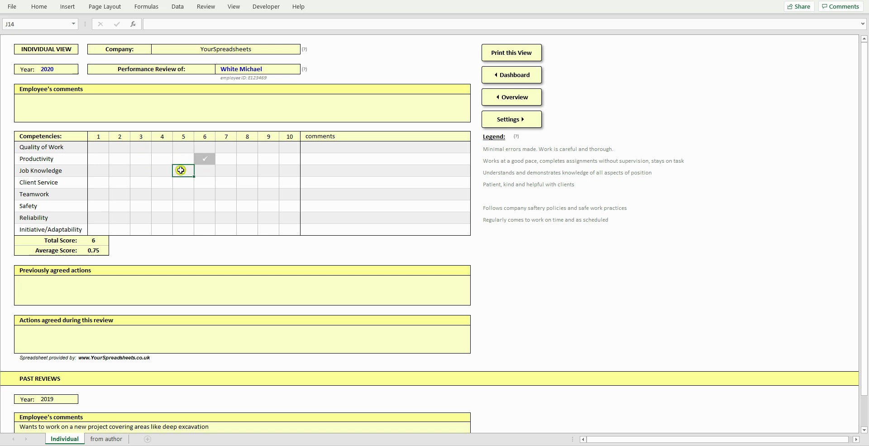
click(228, 183)
click(204, 193)
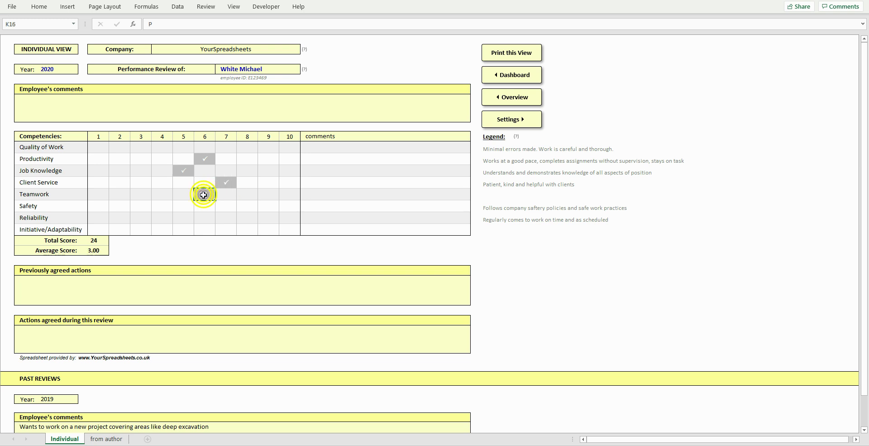
double_click(330, 146)
- Enter 'test' as the Quality of Work comment
text(test)
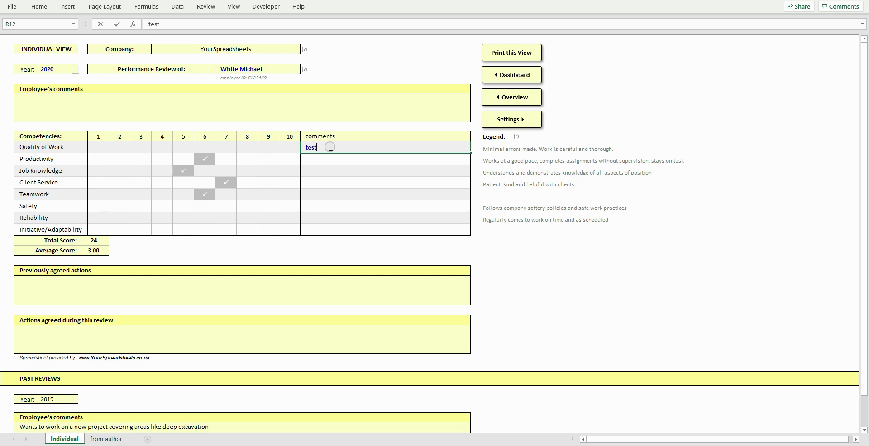
key(Tab)
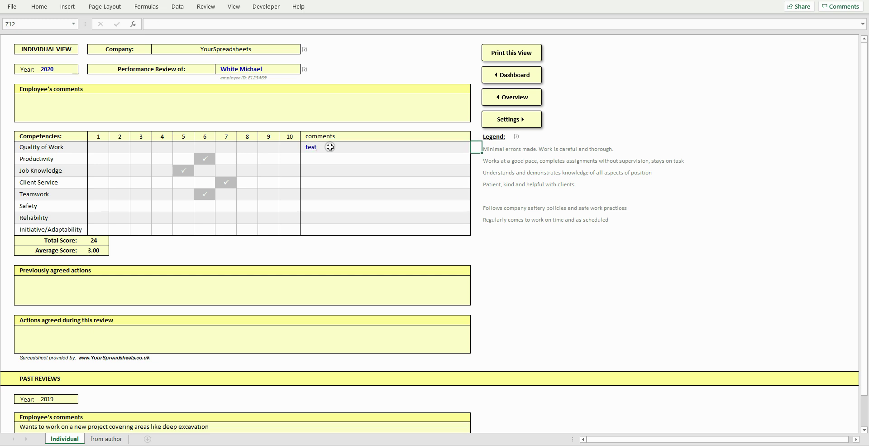
click(491, 149)
drag(490, 148, 589, 152)
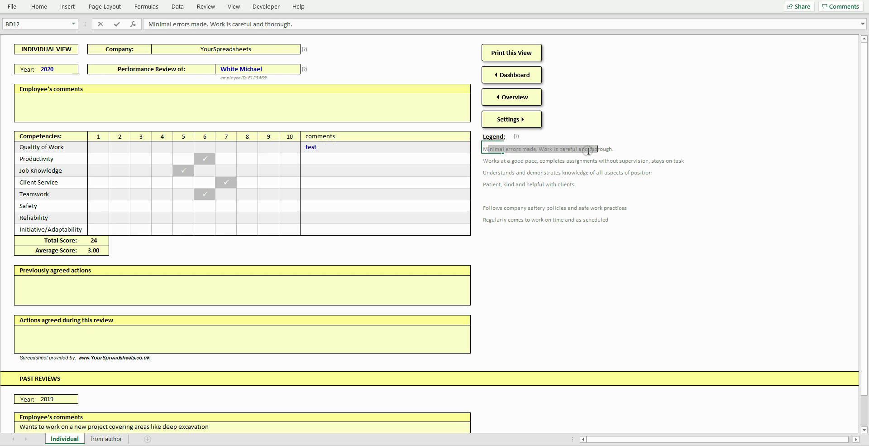
- Select the Employee's comments, Previously agreed actions and Actions agreed during this review headings for editing
click(289, 89)
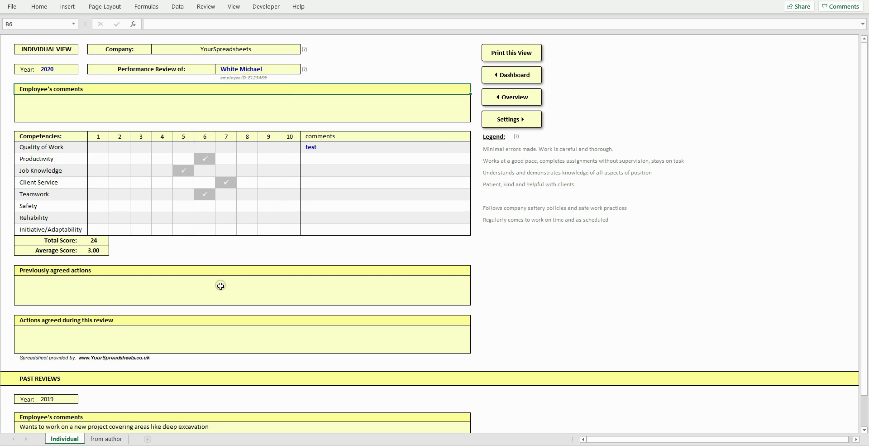
click(221, 270)
click(242, 320)
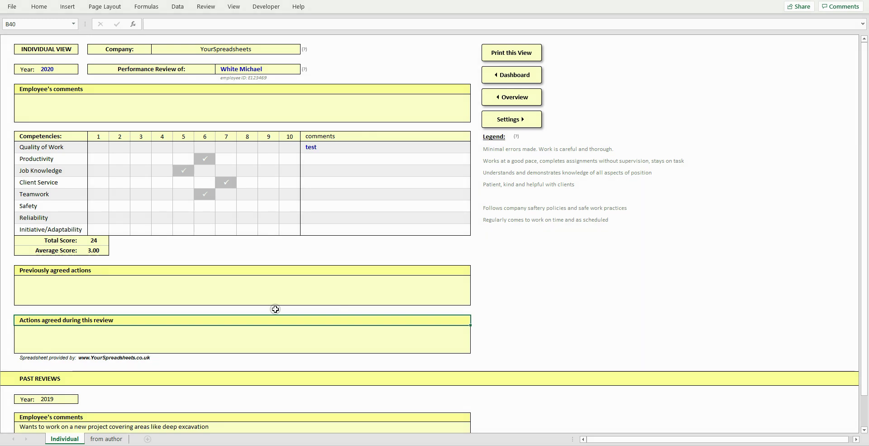
click(98, 88)
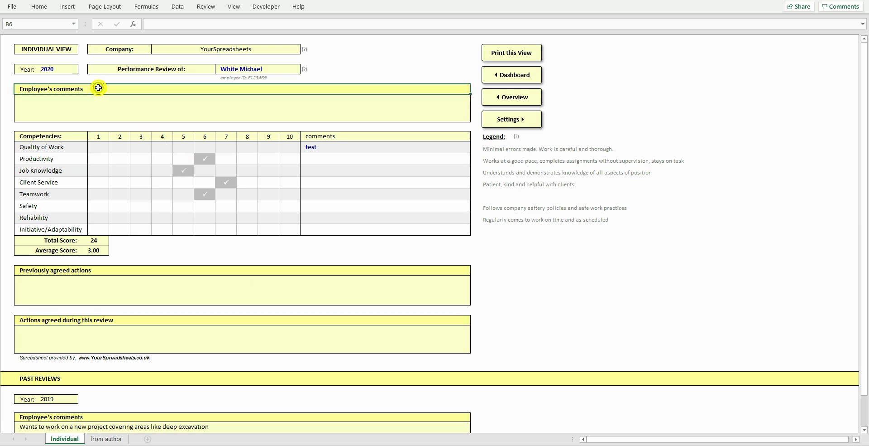
click(129, 271)
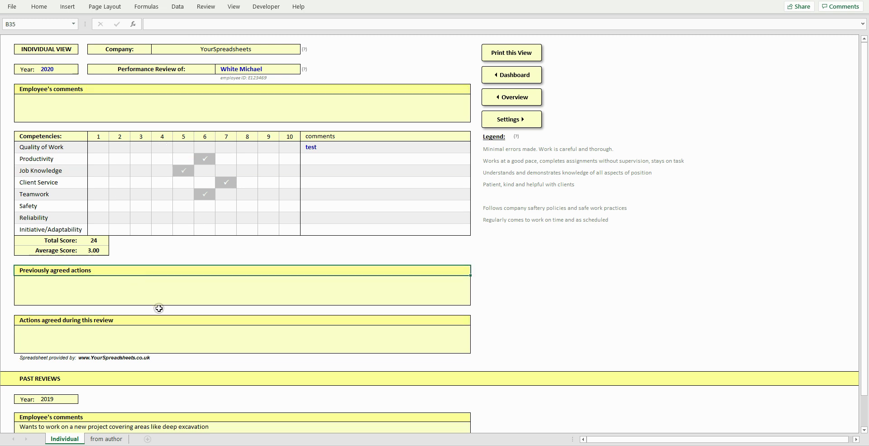
click(166, 319)
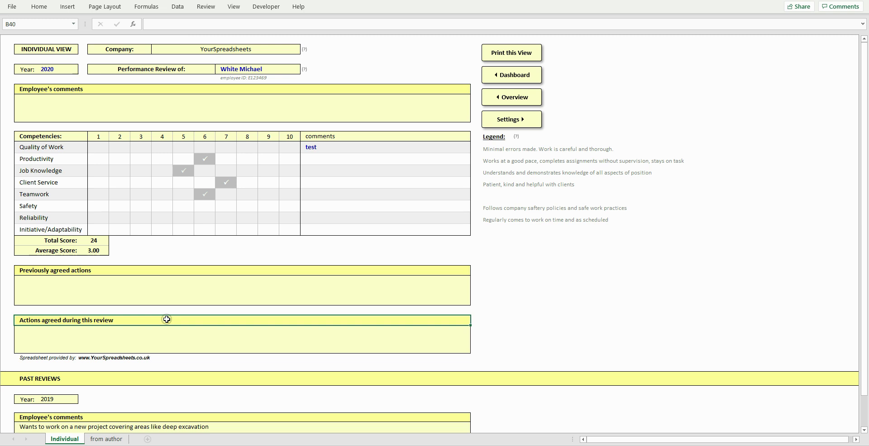
- Retitle the headings Disciplinary Warnings, What this employee does well and Areas for improvement
click(212, 88)
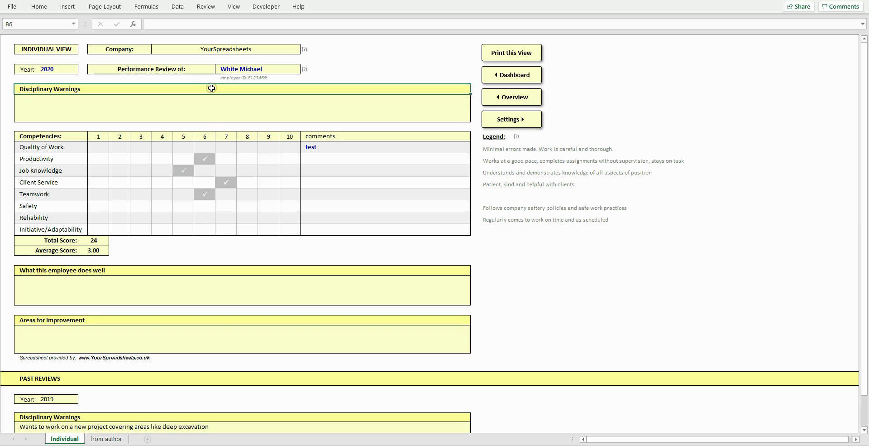
click(195, 269)
click(188, 319)
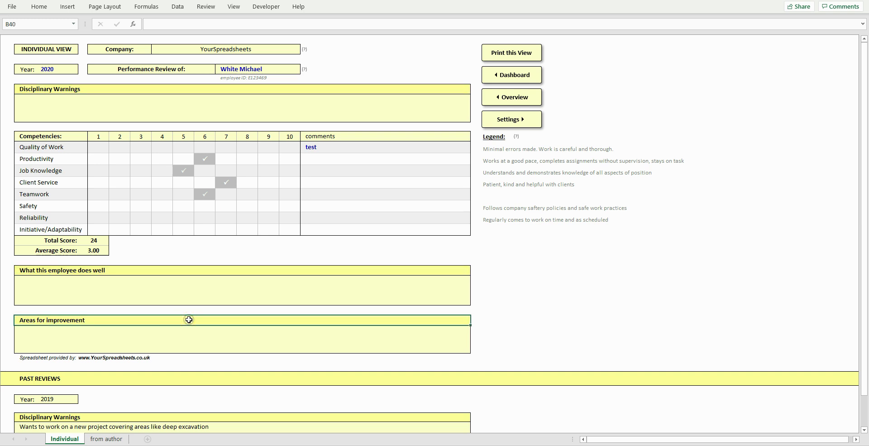
scroll(189, 320, down, 10)
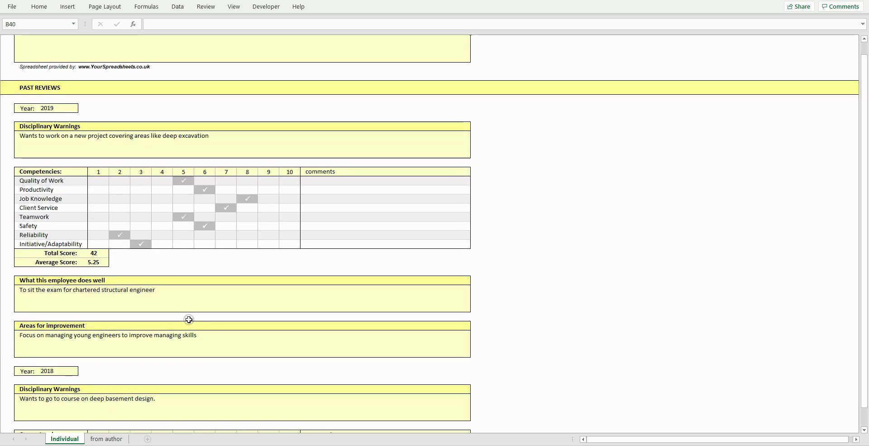
scroll(189, 319, up, 10)
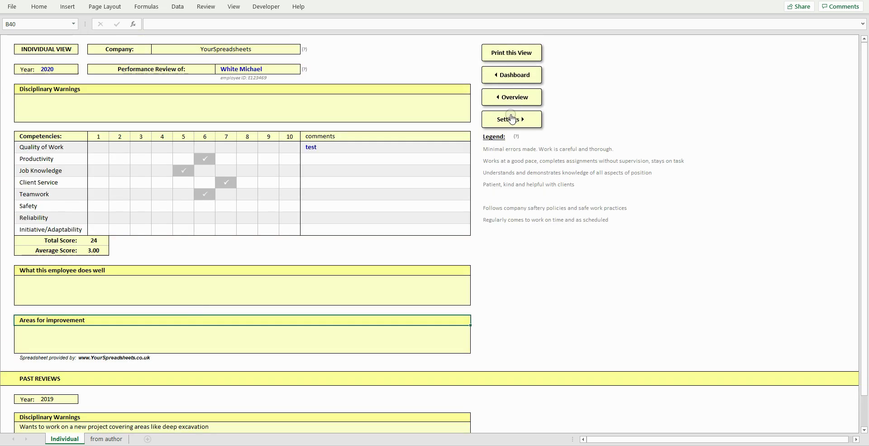
- Exit demo mode on Settings and fill a new employee row with 'test' in all four fields
click(512, 119)
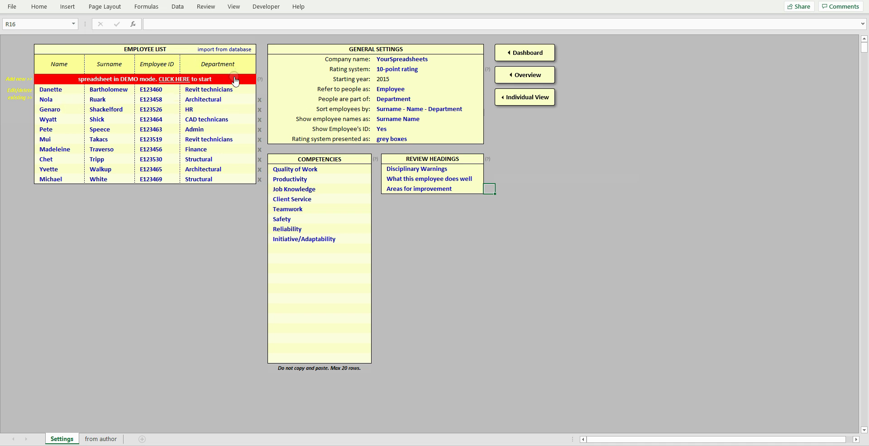
click(181, 79)
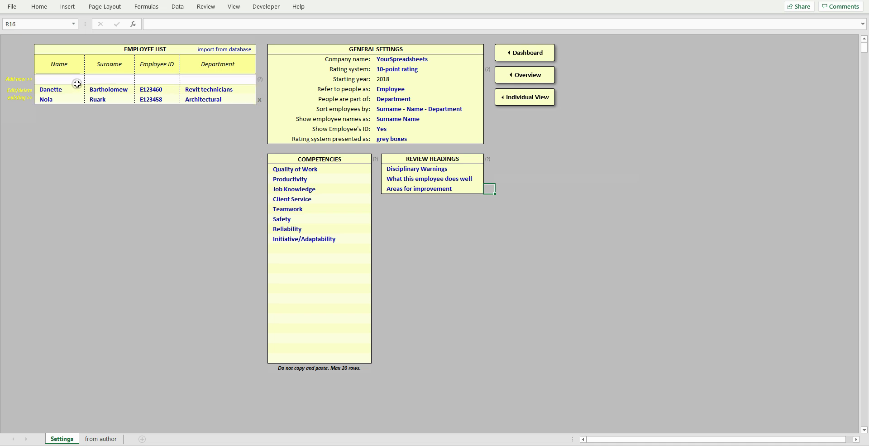
click(75, 78)
text(test)
key(Tab)
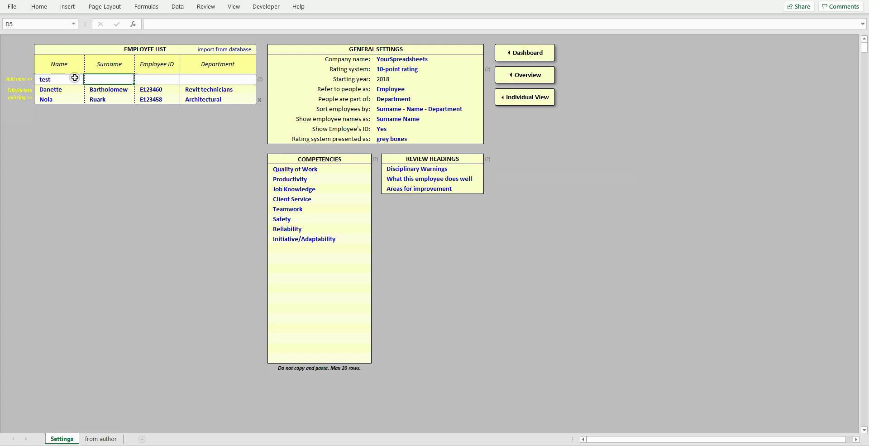
text(test)
key(Tab)
text(test)
key(Tab)
text(test)
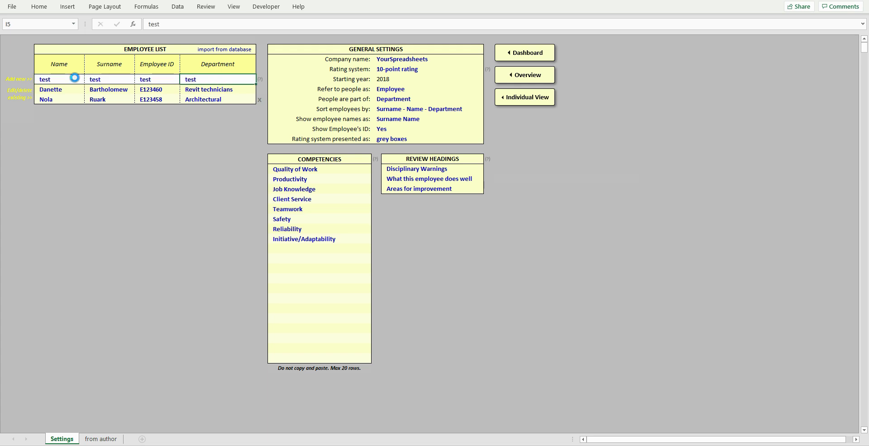
- Add the test employee to the list, then delete its row and confirm
key(Return)
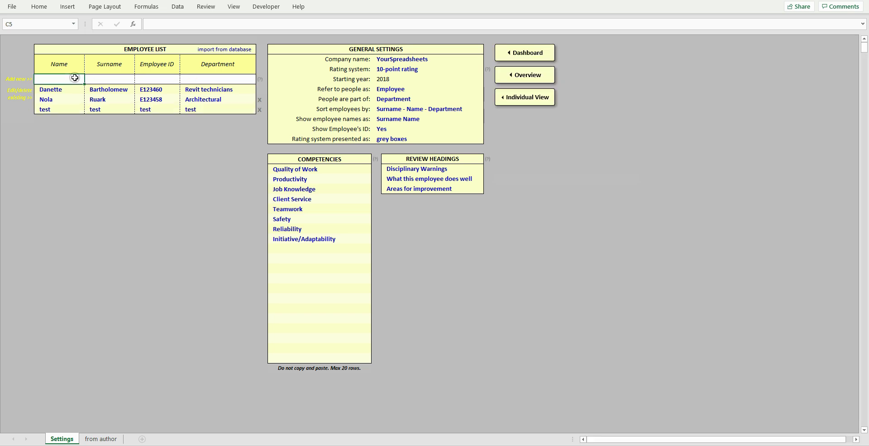
click(260, 110)
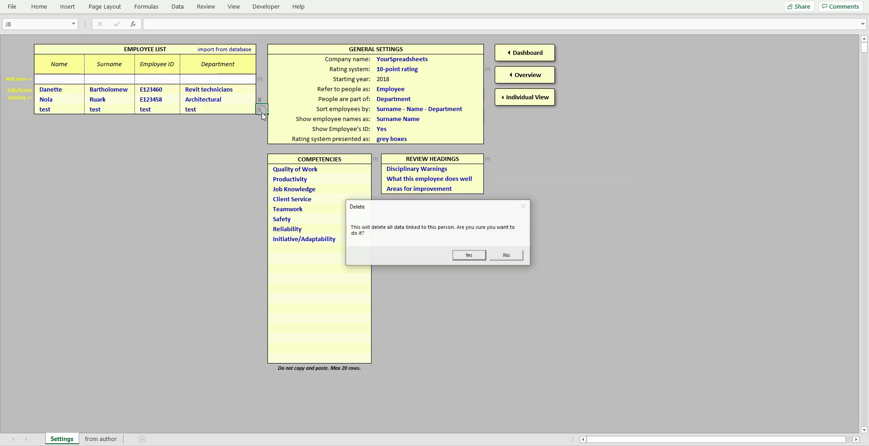
click(474, 256)
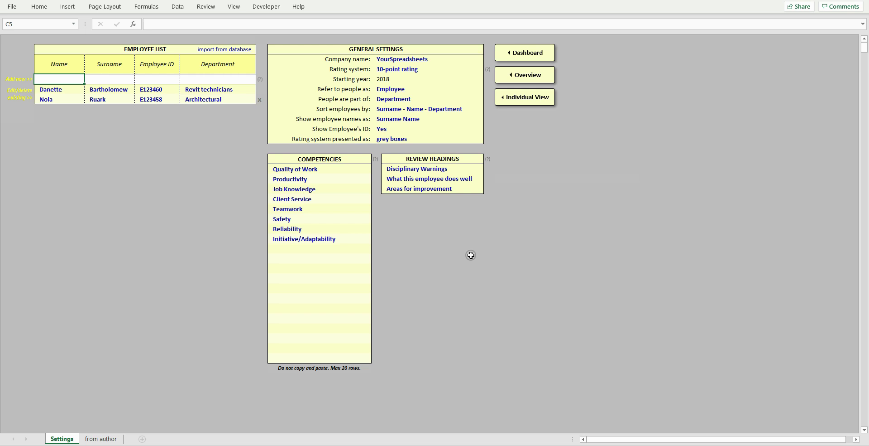
- Copy the employee data A1:D27 from the other workbook into the Import table
click(230, 49)
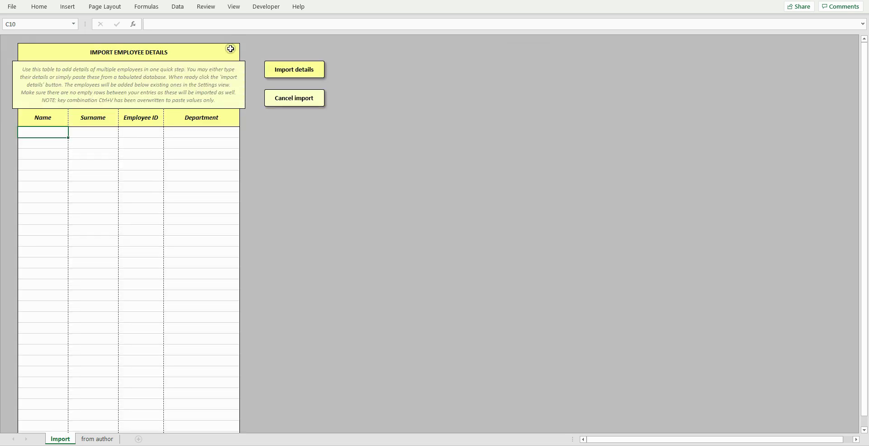
key(alt+Tab)
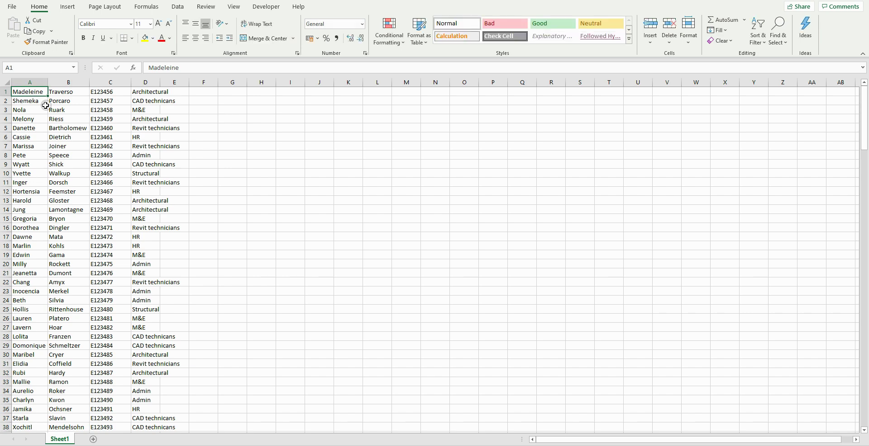
drag(39, 92, 163, 327)
key(ctrl+c)
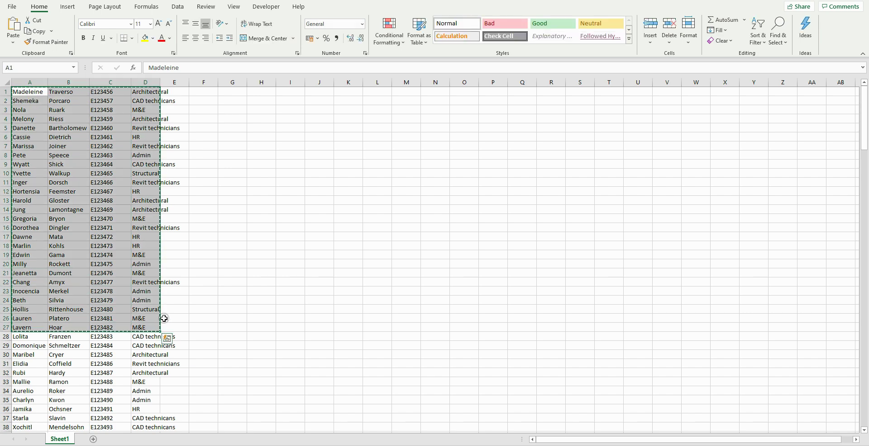
key(alt+Tab)
click(50, 131)
key(ctrl+v)
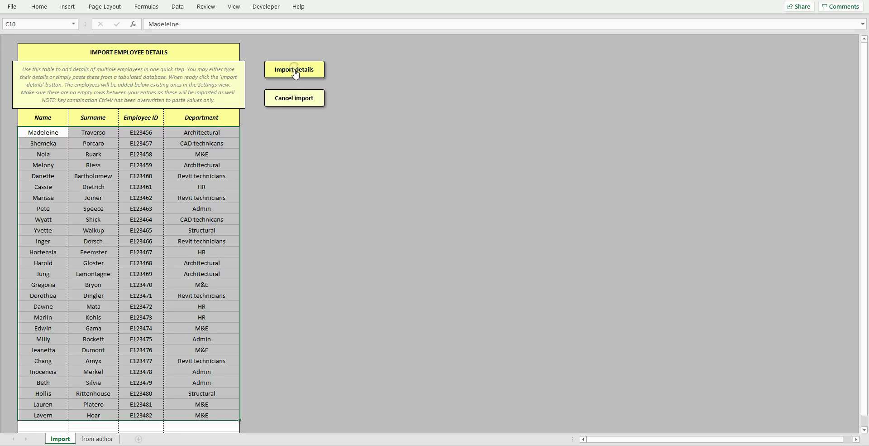
- Import the pasted employee details and clear the Initiative/Adaptability competency
click(294, 72)
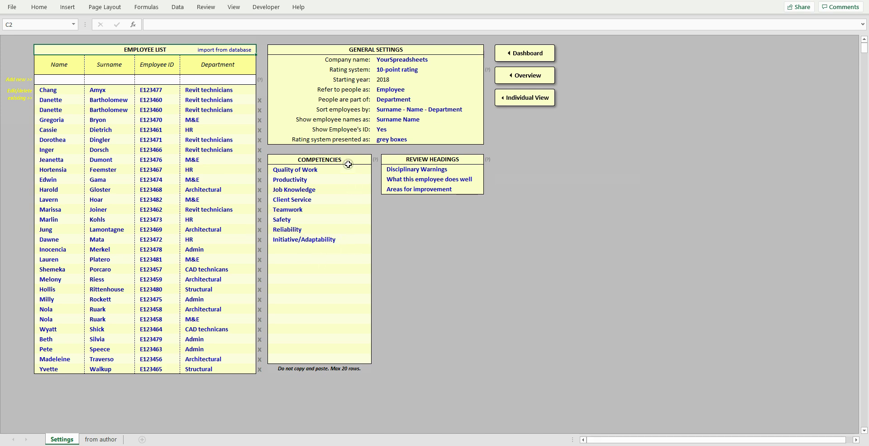
click(342, 238)
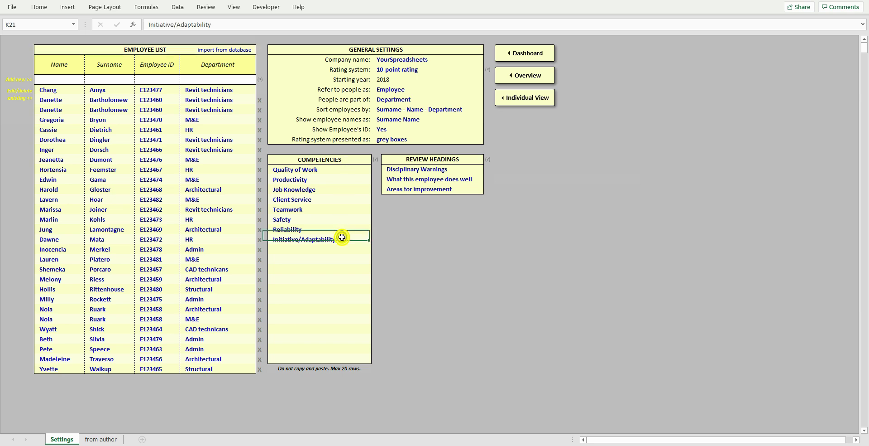
key(Delete)
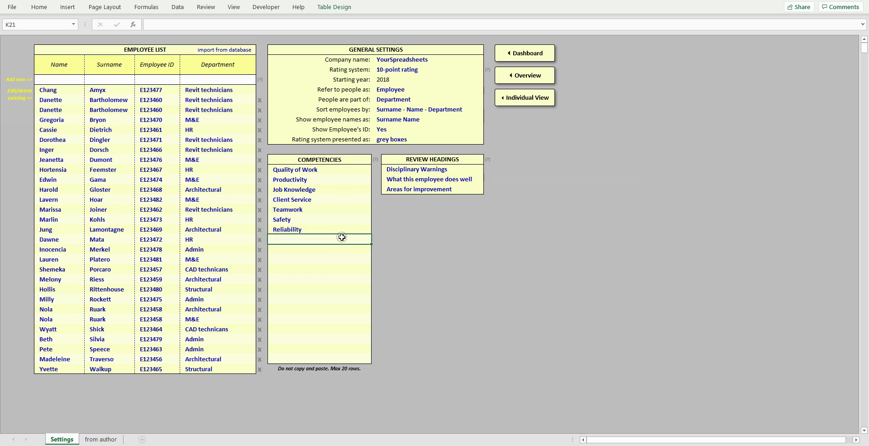
- Review the rating system, people and group settings, keeping 10-point rating, Employee and Department
click(472, 69)
key(alt+Down)
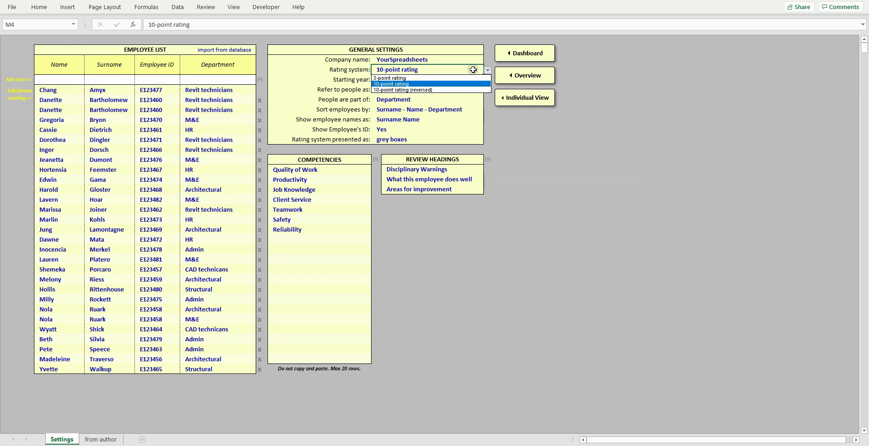
key(Escape)
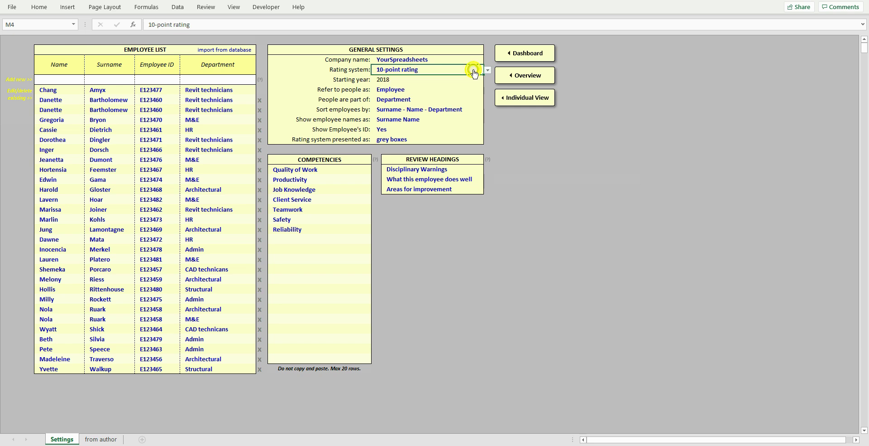
click(423, 90)
key(alt+Down)
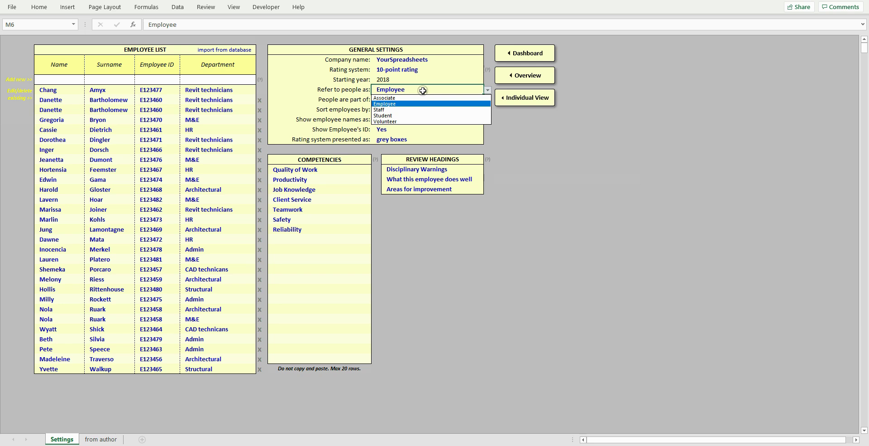
click(426, 91)
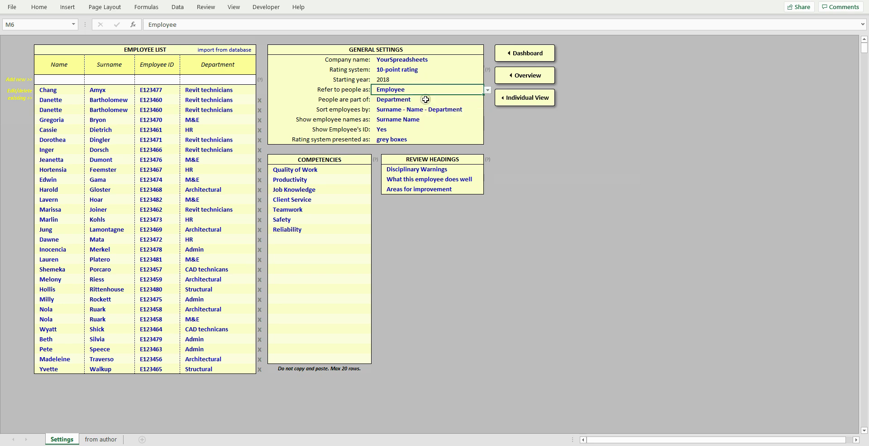
click(429, 100)
key(alt+Down)
click(428, 108)
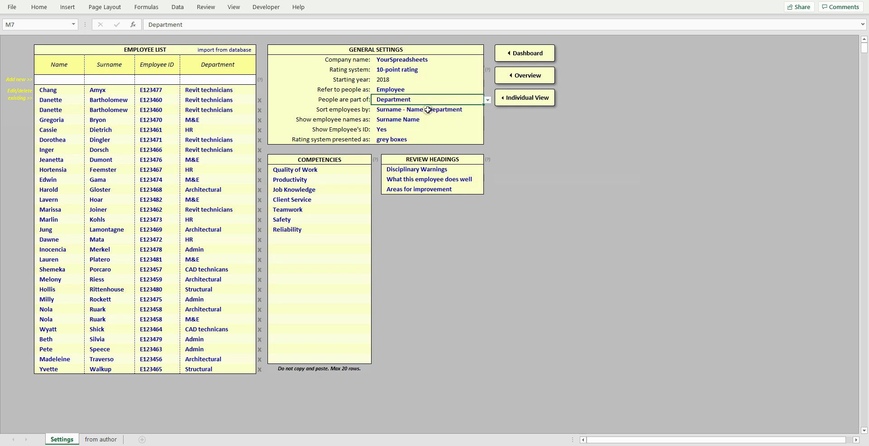
- Review the sort order and rating presentation settings, keeping the current order and grey boxes
click(431, 112)
key(alt+Down)
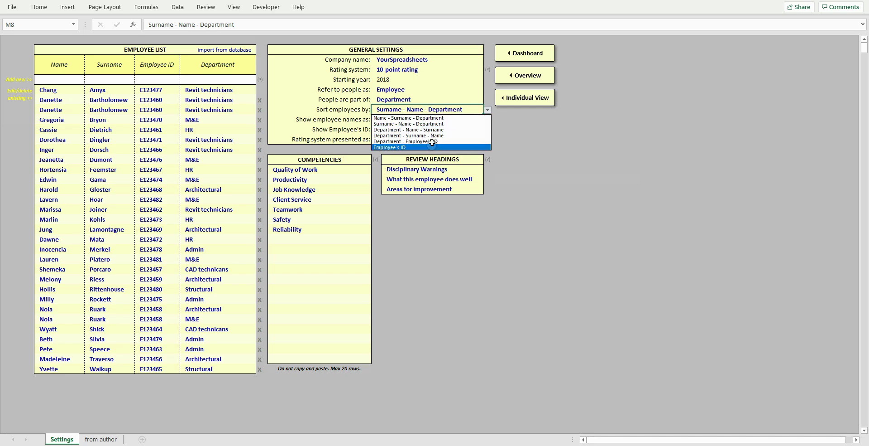
click(434, 112)
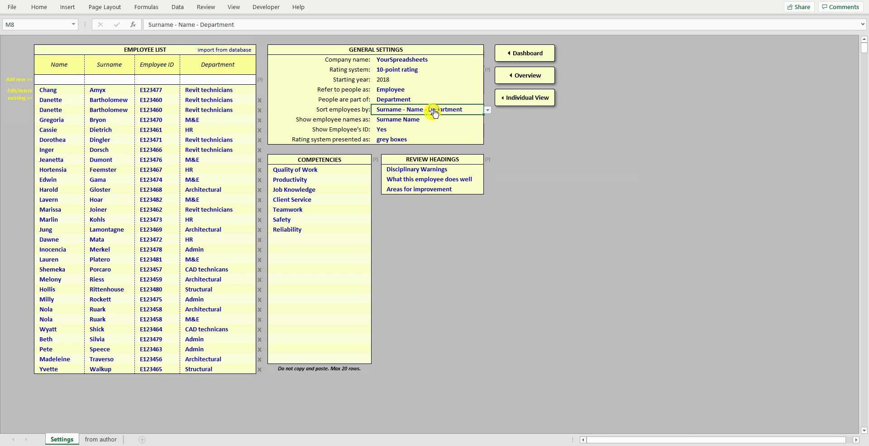
click(433, 140)
key(alt+Down)
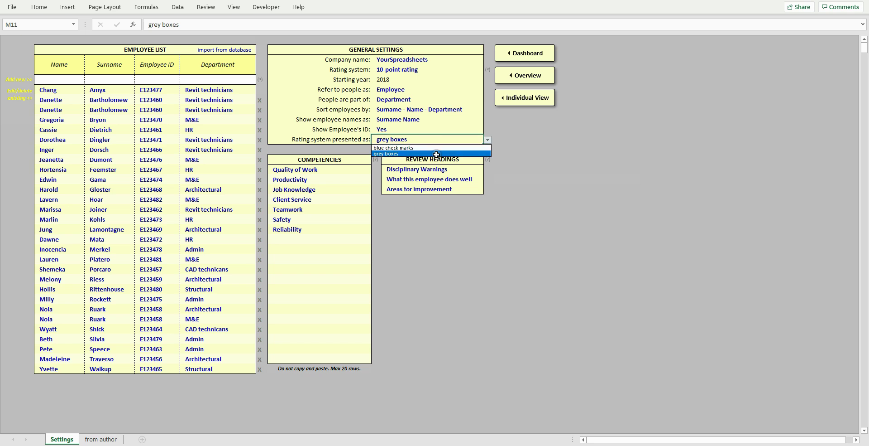
click(436, 153)
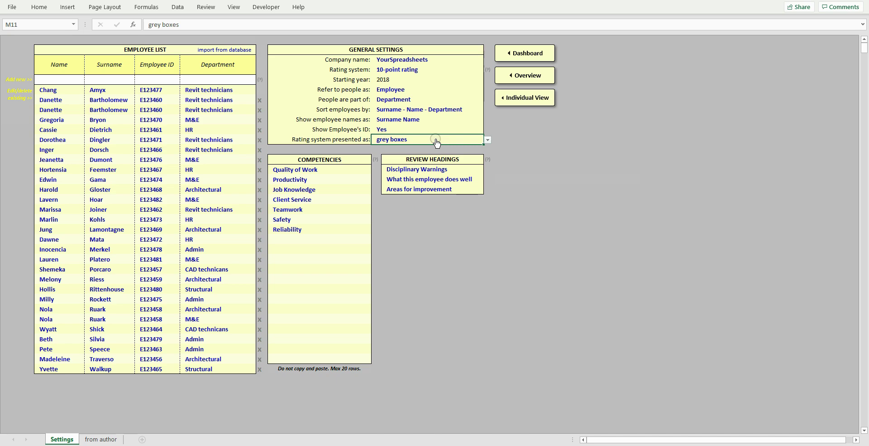
- Read and dismiss the rating system and review headings help notes, then return to the Dashboard
click(489, 71)
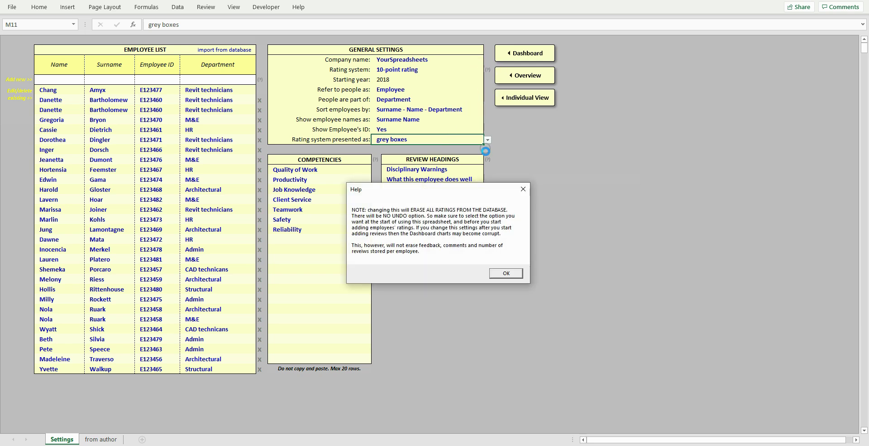
click(506, 273)
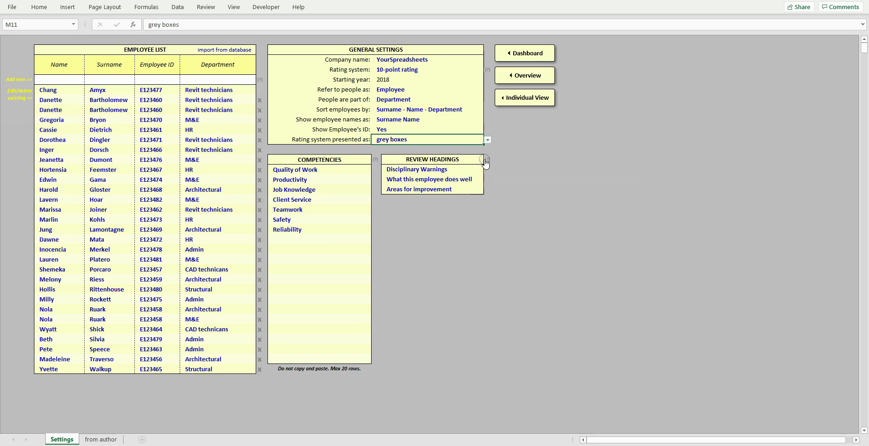
click(486, 159)
click(507, 287)
click(530, 97)
click(548, 51)
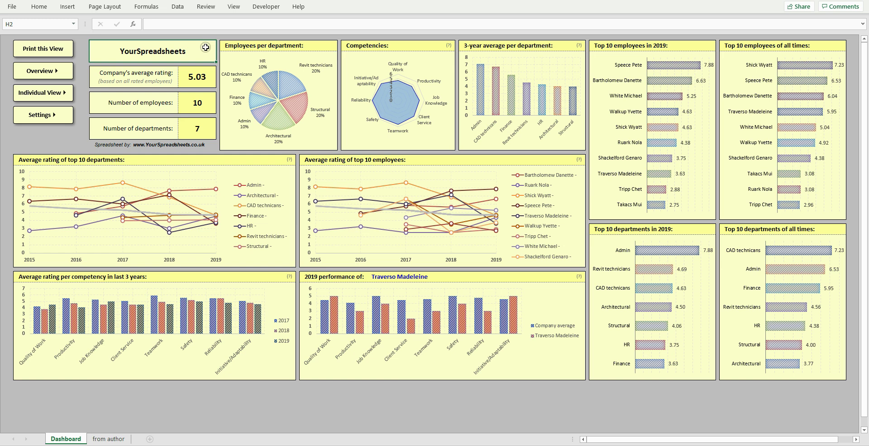